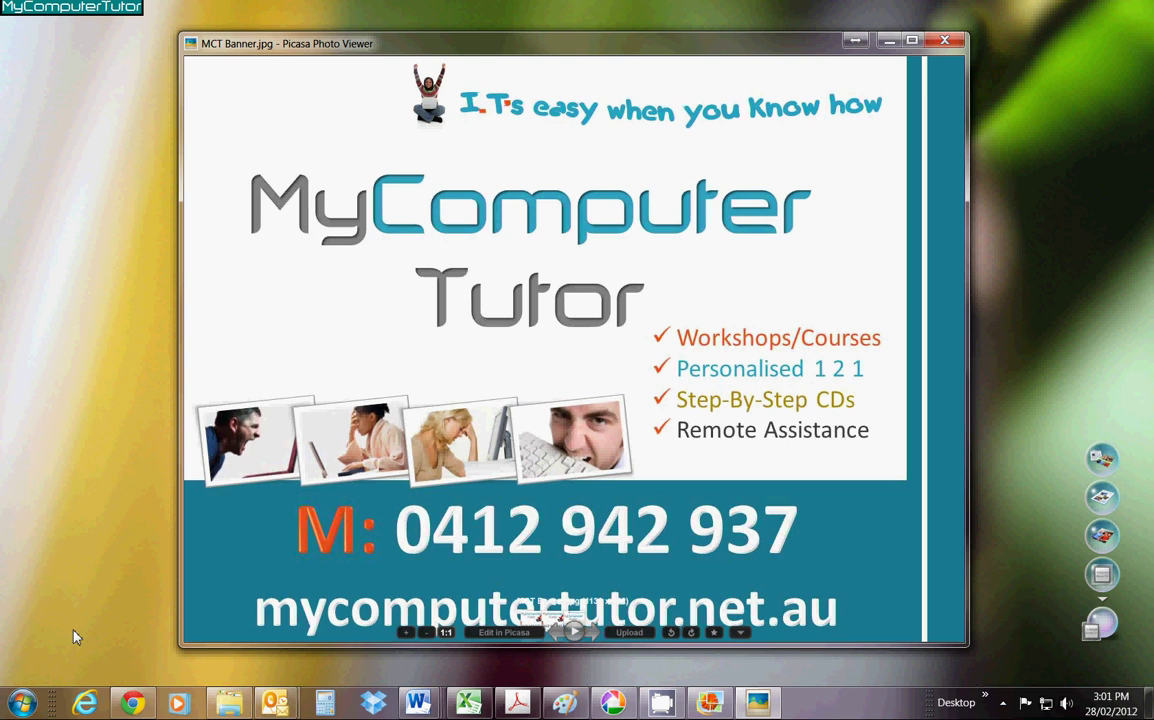
Search the Start menu for 'paint' to list the Paint program
{"action": "left_click", "coordinate": [22, 705]}
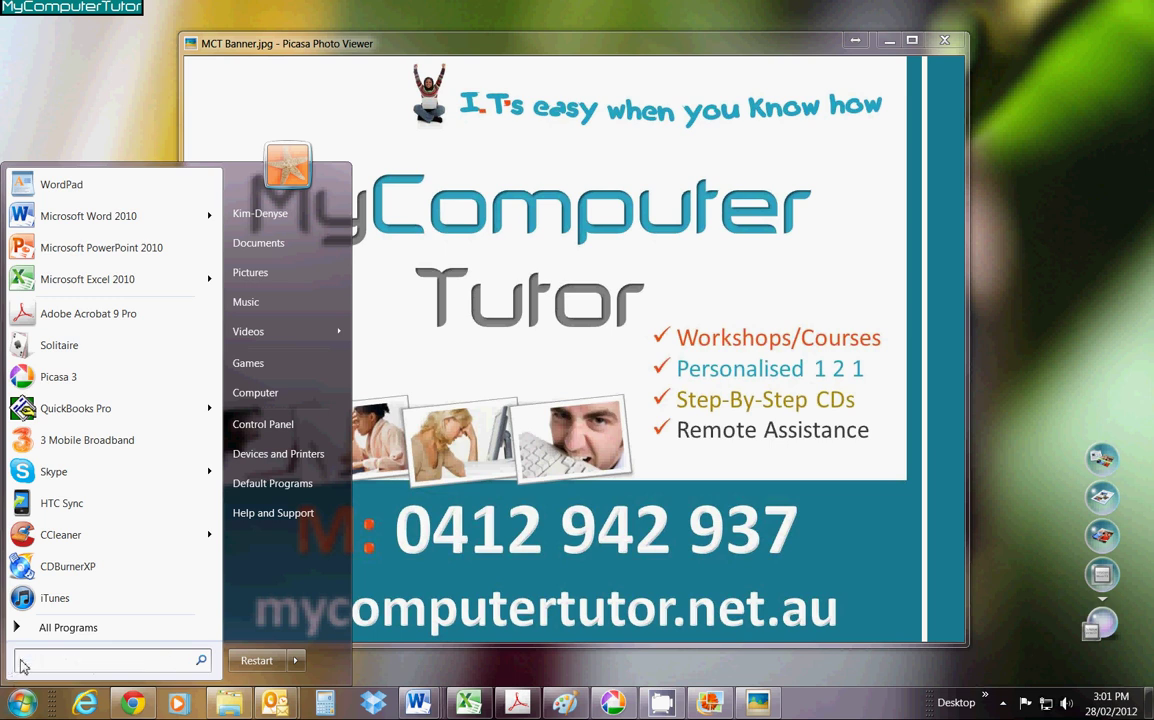
{"action": "left_click", "coordinate": [56, 667]}
{"action": "type", "text": "paint"}
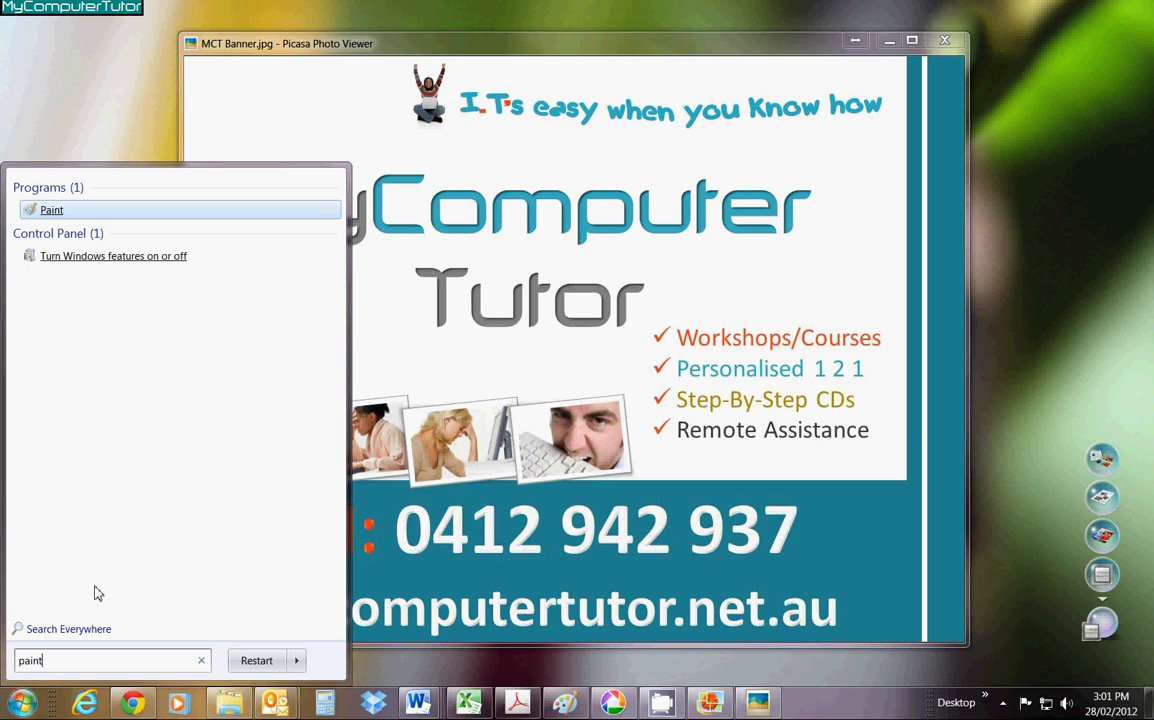
Launch Paint from the results and show its file menu with recent pictures
{"action": "left_click", "coordinate": [55, 213]}
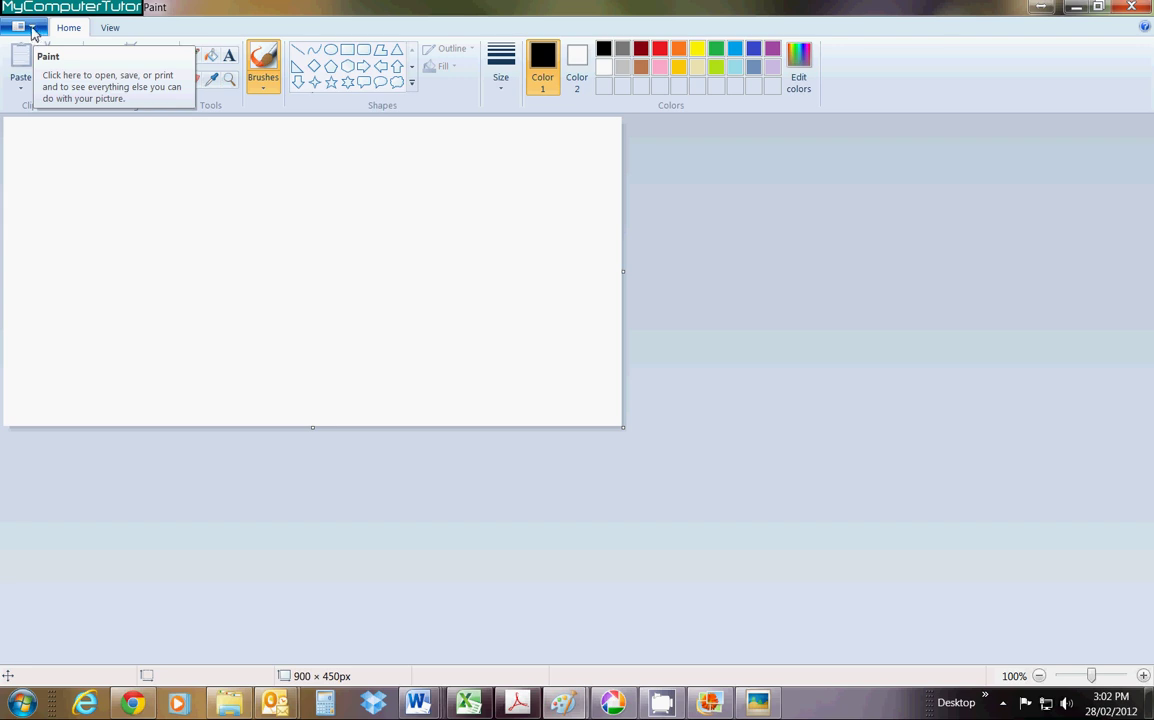
{"action": "left_click", "coordinate": [33, 30]}
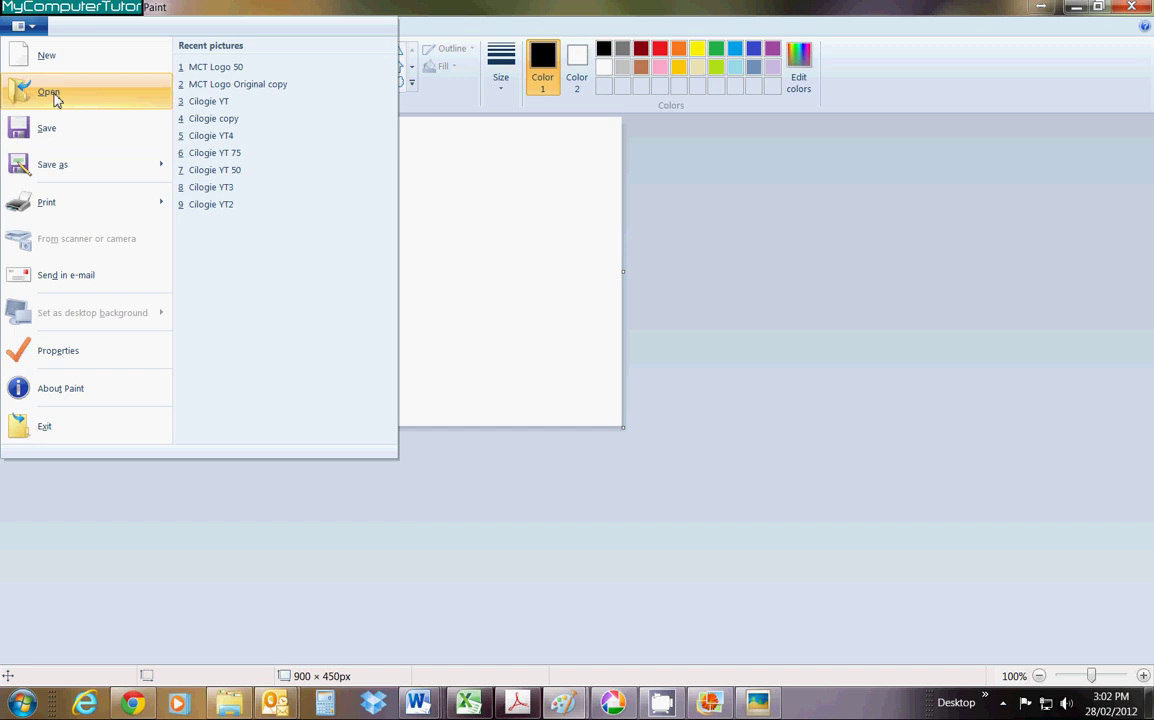
Open 'MCT Logo Original copy' from Pictures > MCT Pictures > MCT Logo
{"action": "key", "text": "Escape"}
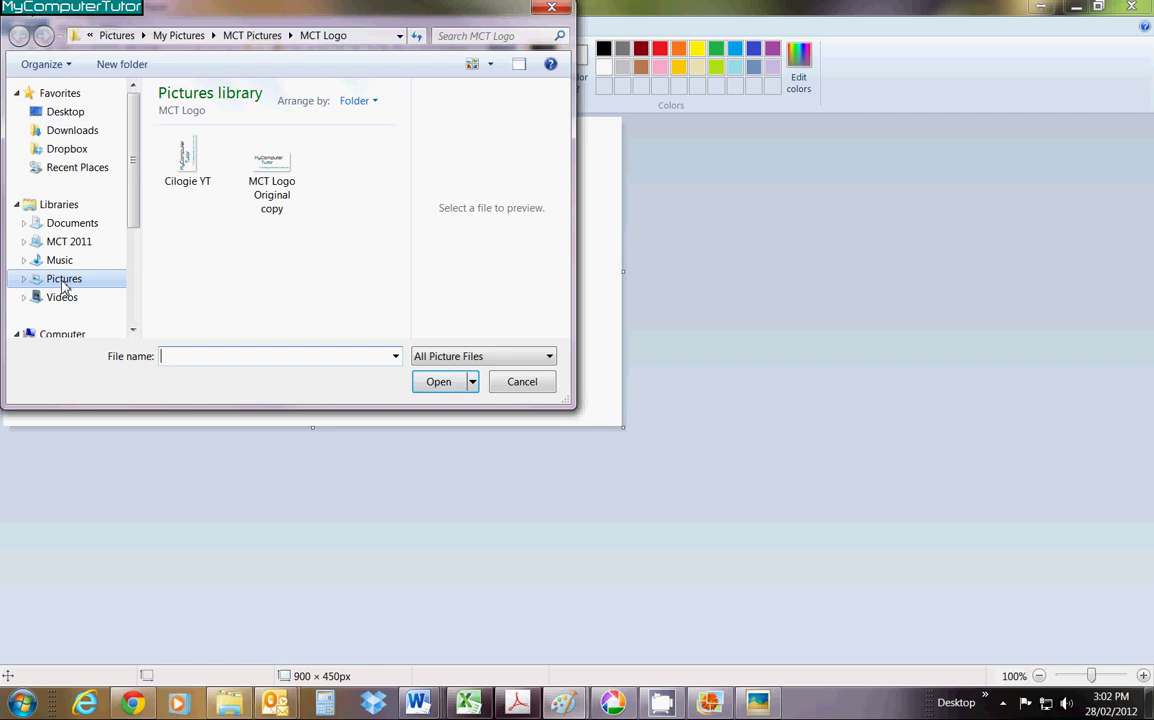
{"action": "left_click", "coordinate": [63, 284]}
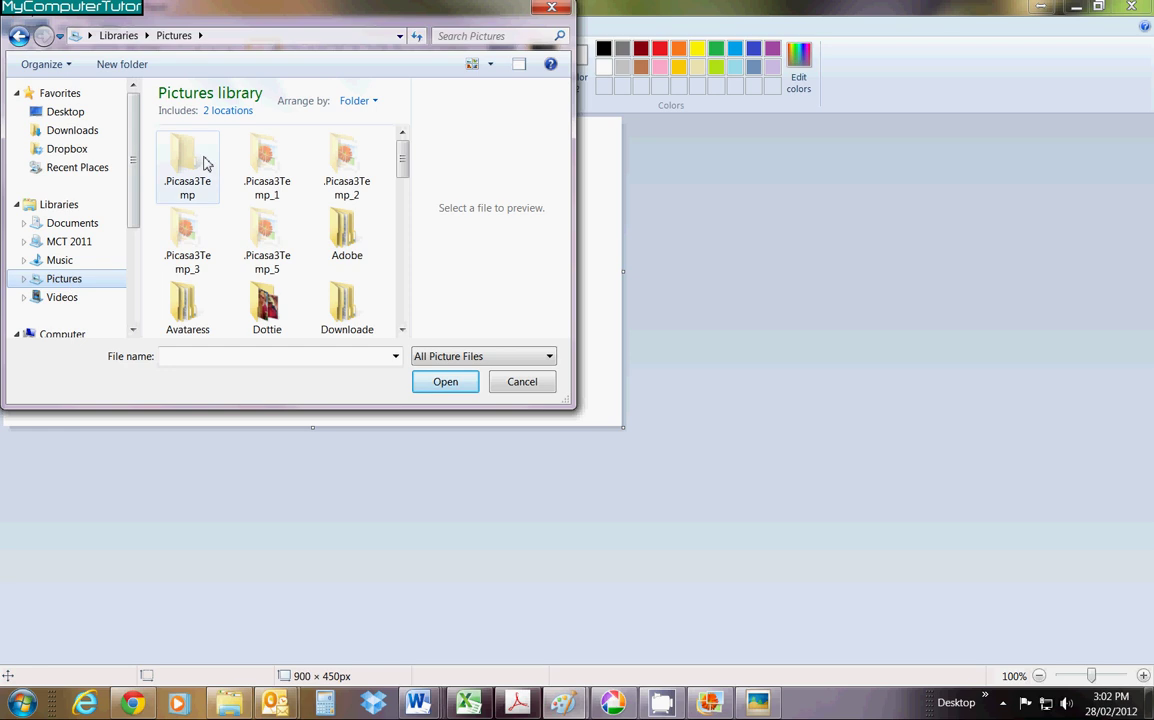
{"action": "left_click_drag", "start_coordinate": [405, 157], "coordinate": [395, 195]}
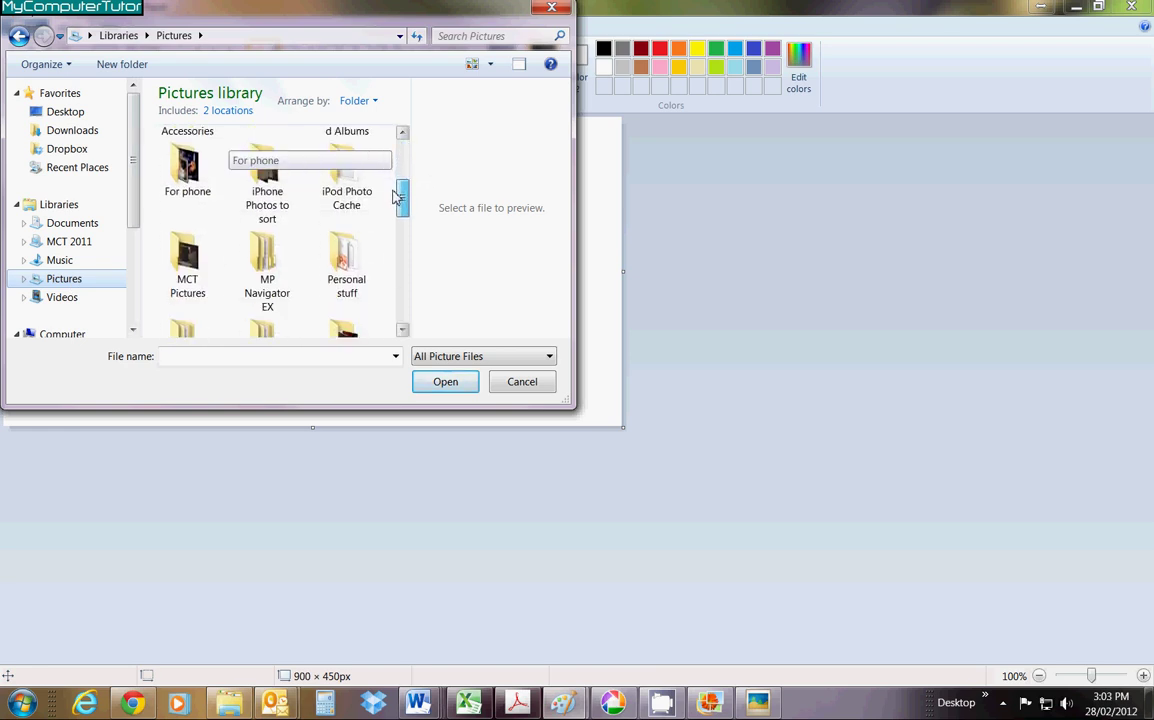
{"action": "left_click", "coordinate": [185, 257]}
{"action": "double_click", "coordinate": [185, 257]}
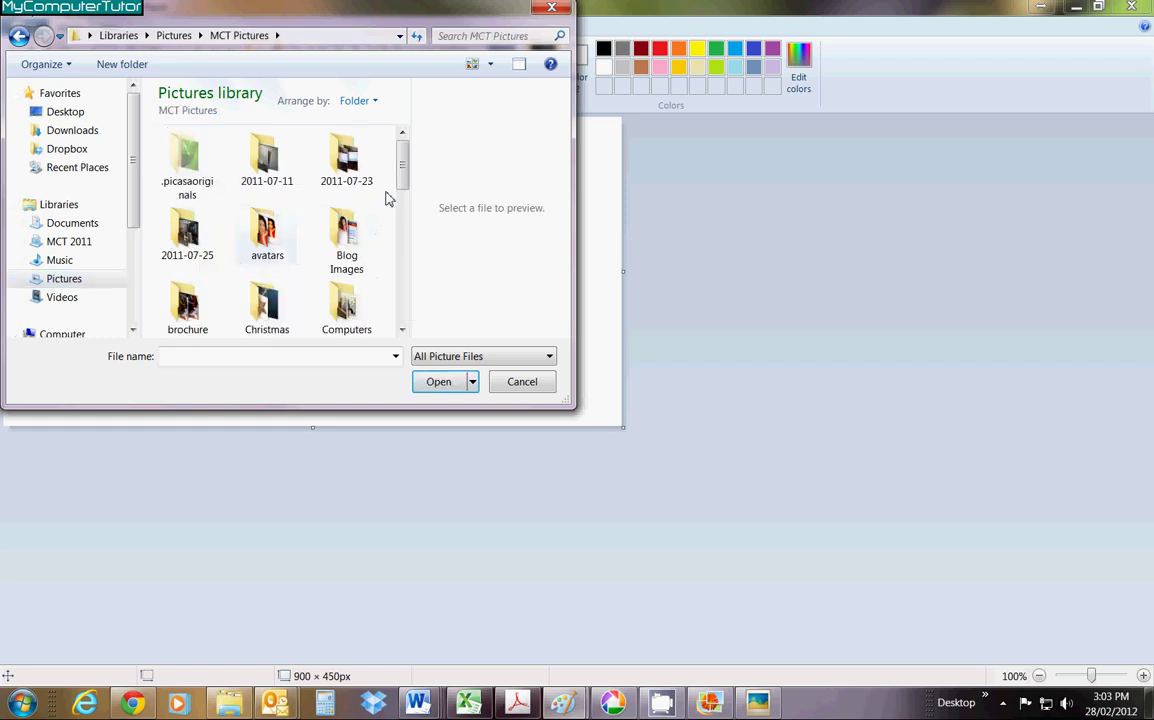
{"action": "left_click_drag", "start_coordinate": [406, 180], "coordinate": [404, 245]}
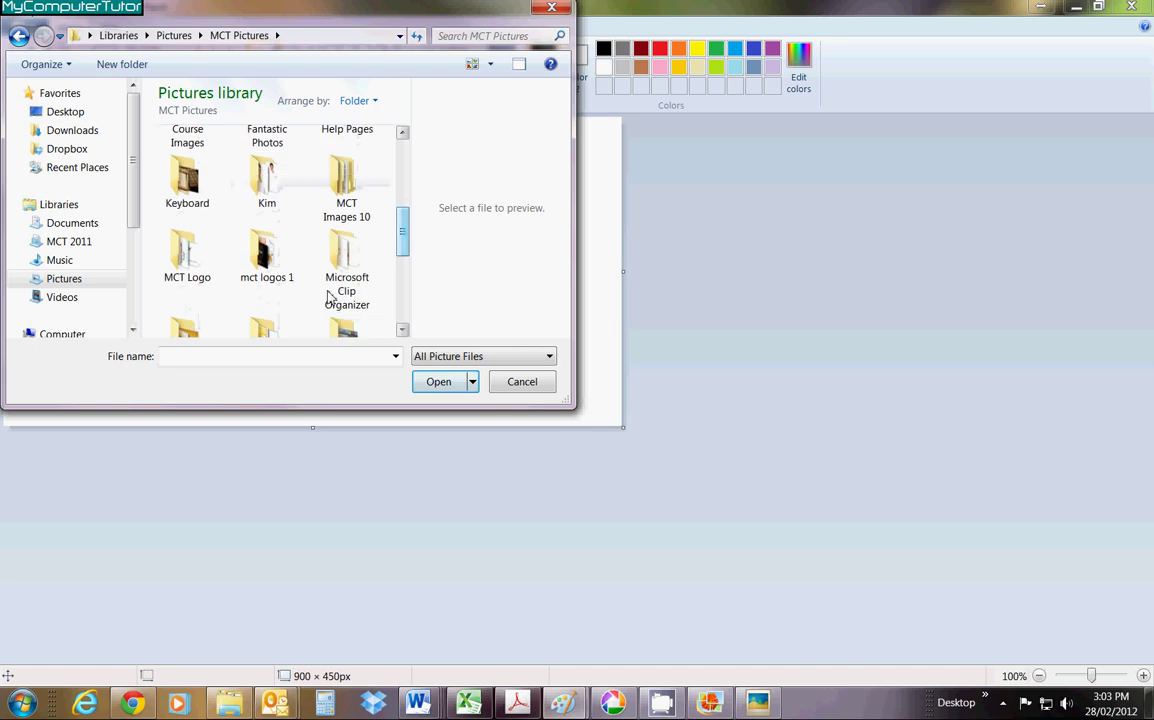
{"action": "double_click", "coordinate": [178, 250]}
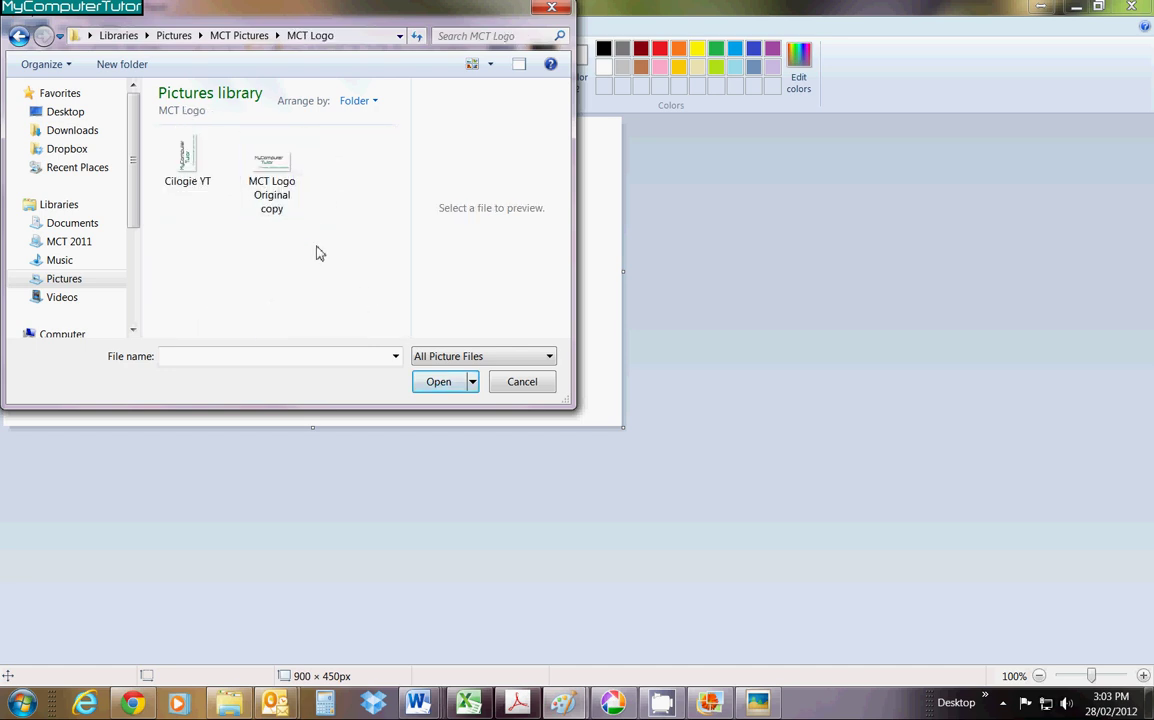
{"action": "left_click", "coordinate": [280, 186]}
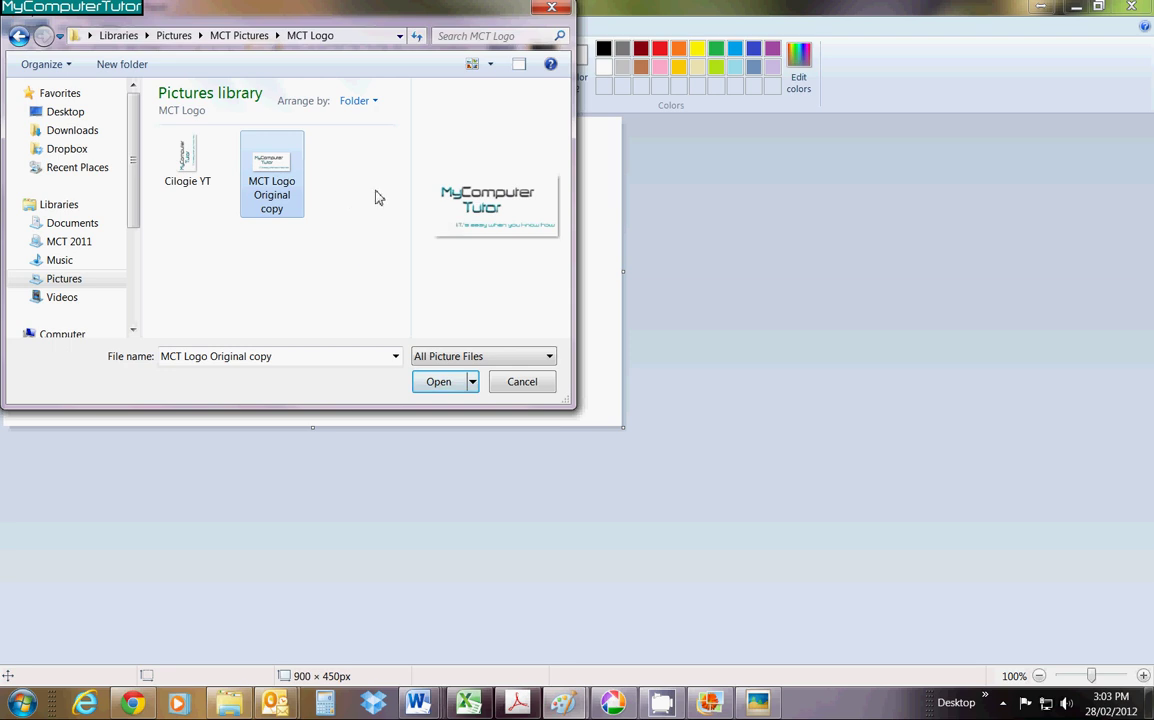
{"action": "left_click", "coordinate": [441, 386]}
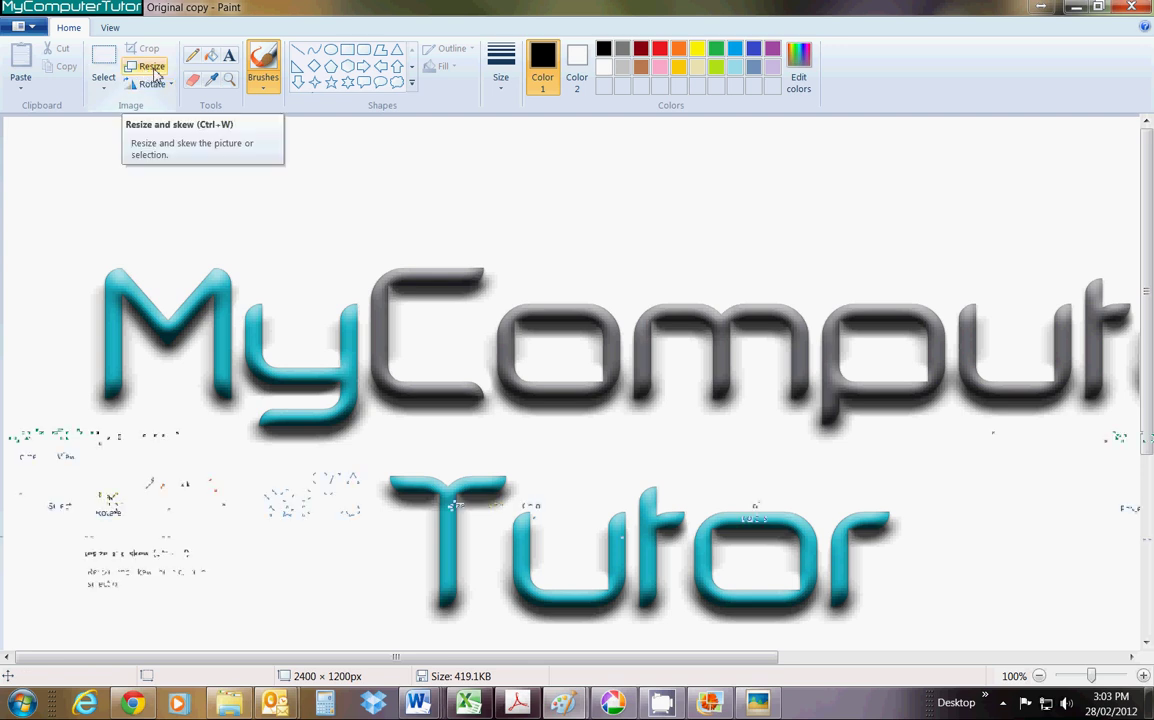
Open the Resize and Skew dialog for the 2400 × 1200 logo
{"action": "left_click", "coordinate": [152, 67]}
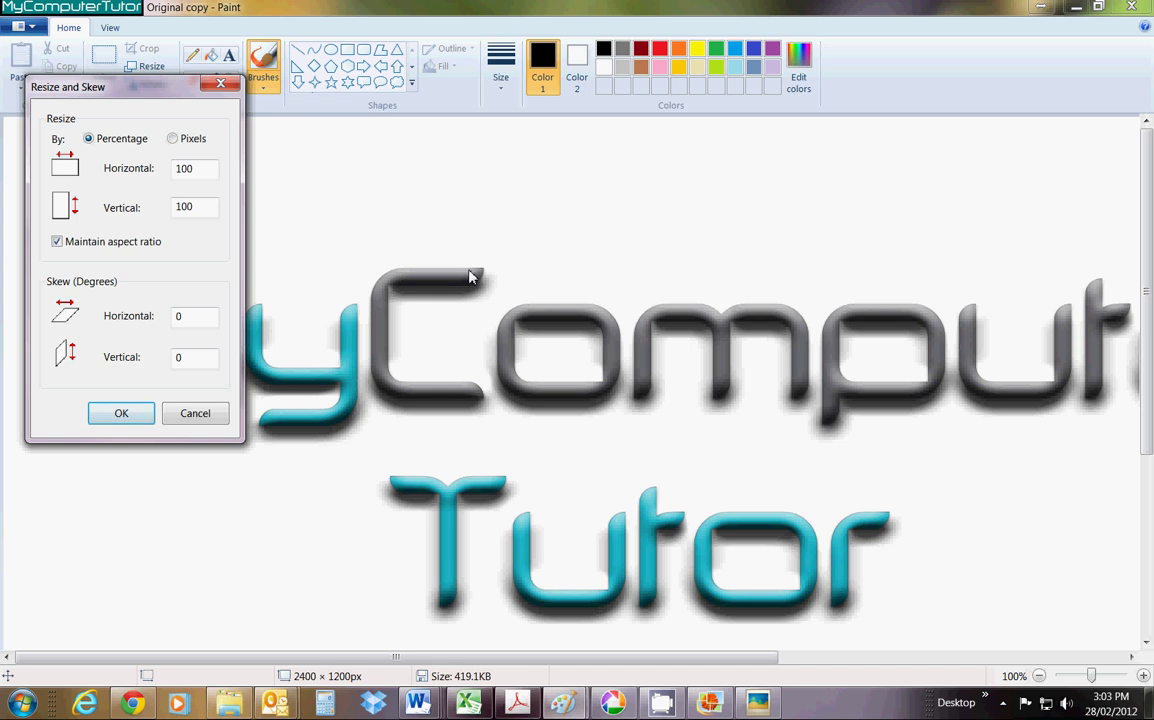
Resize by pixels to Horizontal 1200, keeping aspect ratio for 1200 × 600
{"action": "left_click", "coordinate": [172, 141]}
{"action": "left_click_drag", "start_coordinate": [170, 207], "coordinate": [208, 264]}
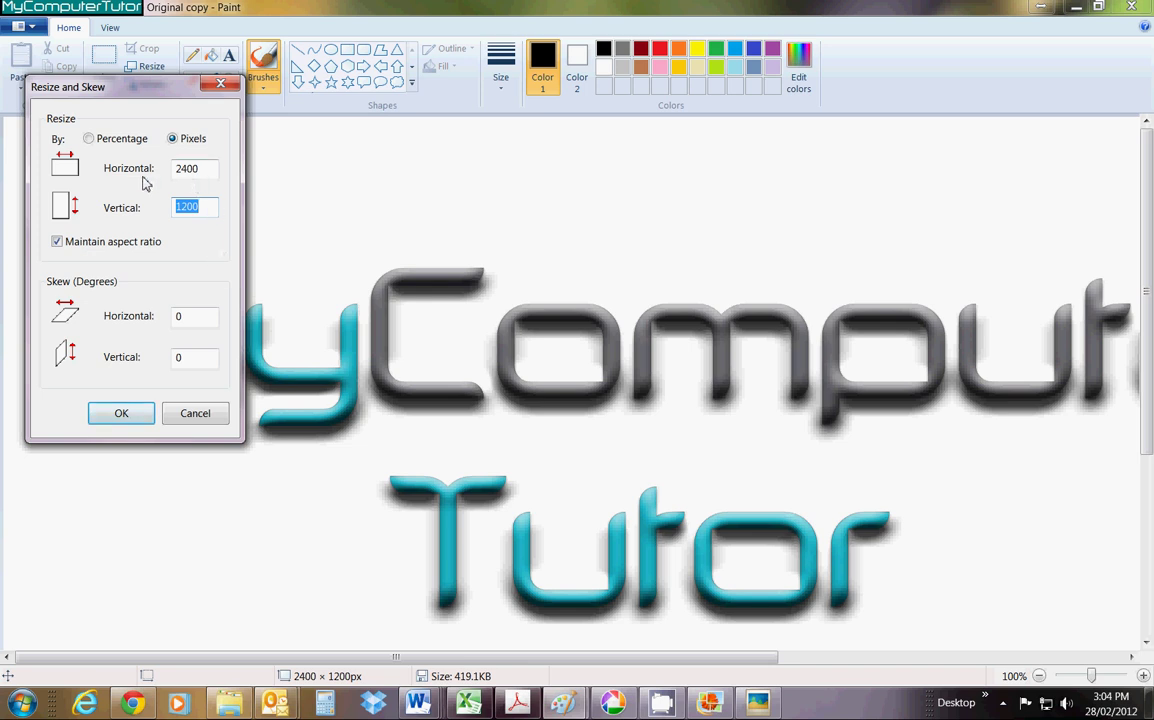
{"action": "left_click_drag", "start_coordinate": [178, 175], "coordinate": [208, 175]}
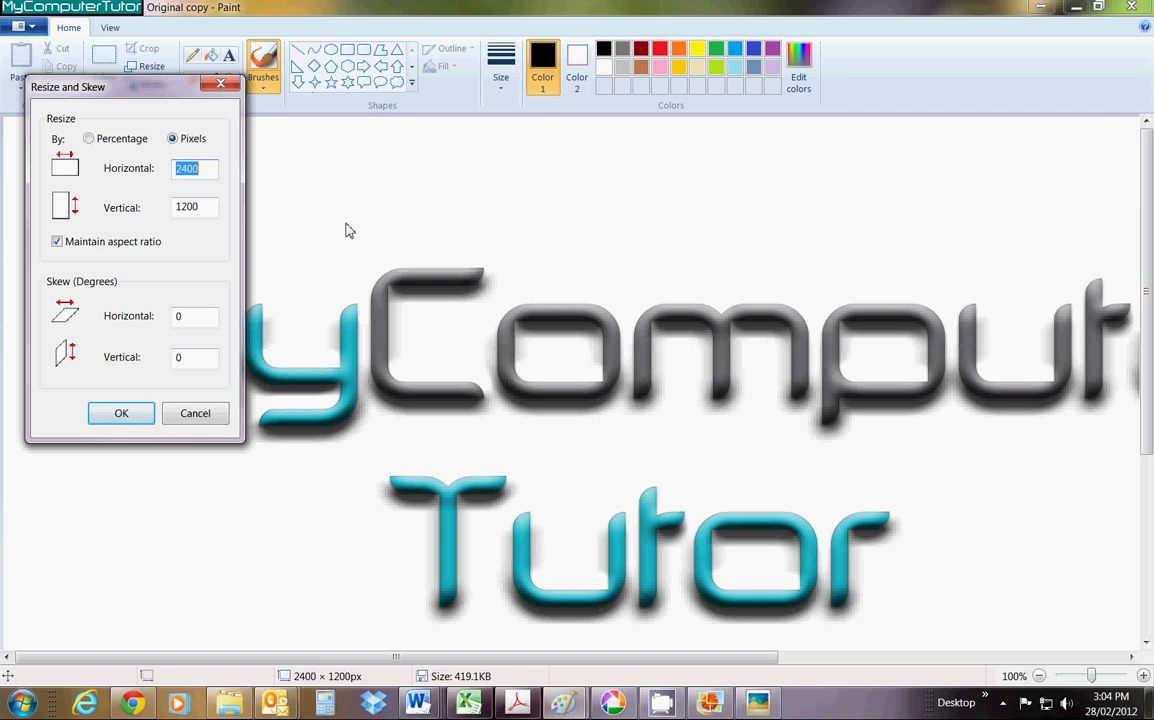
{"action": "type", "text": "1200"}
{"action": "left_click", "coordinate": [121, 415]}
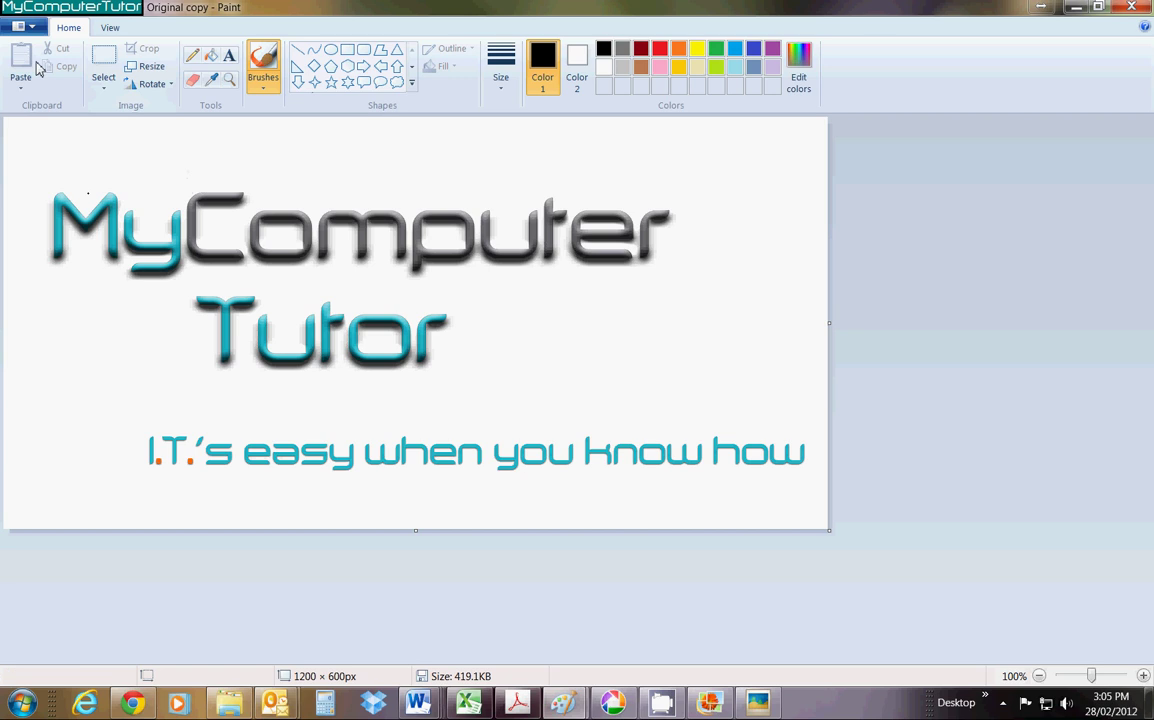
Resize the logo by 50 percent horizontally, keeping proportions, to 600 × 300
{"action": "left_click", "coordinate": [146, 70]}
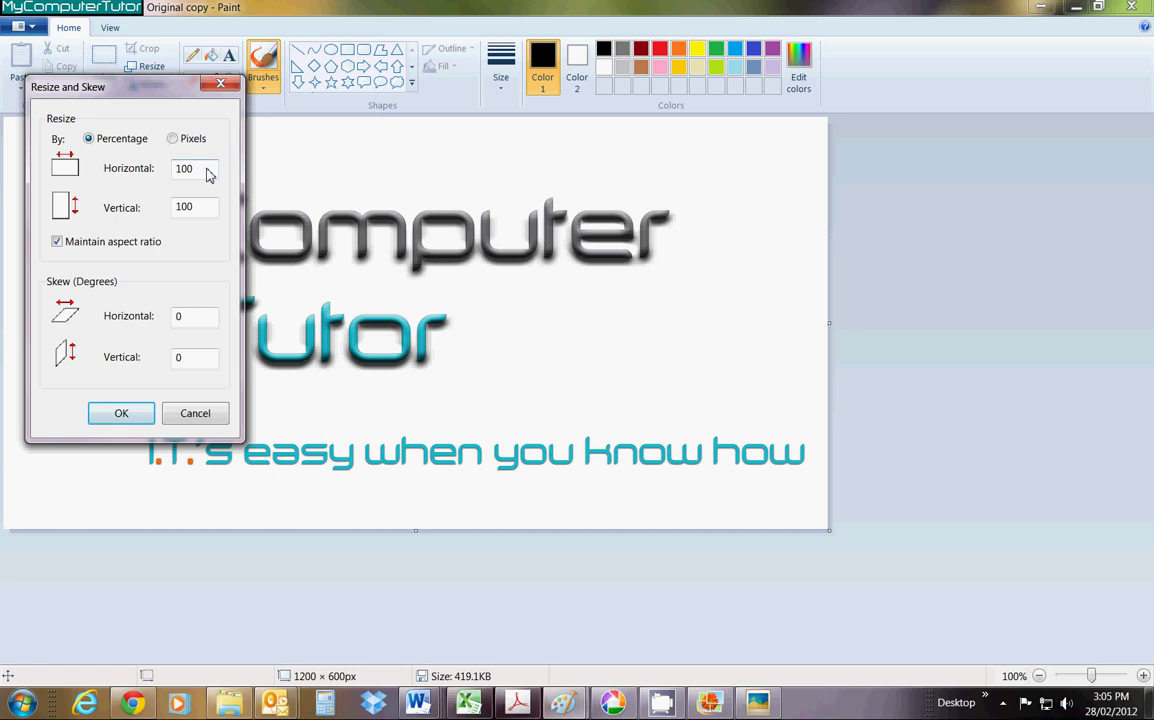
{"action": "left_click_drag", "start_coordinate": [210, 172], "coordinate": [162, 168]}
{"action": "type", "text": "50"}
{"action": "left_click", "coordinate": [122, 413]}
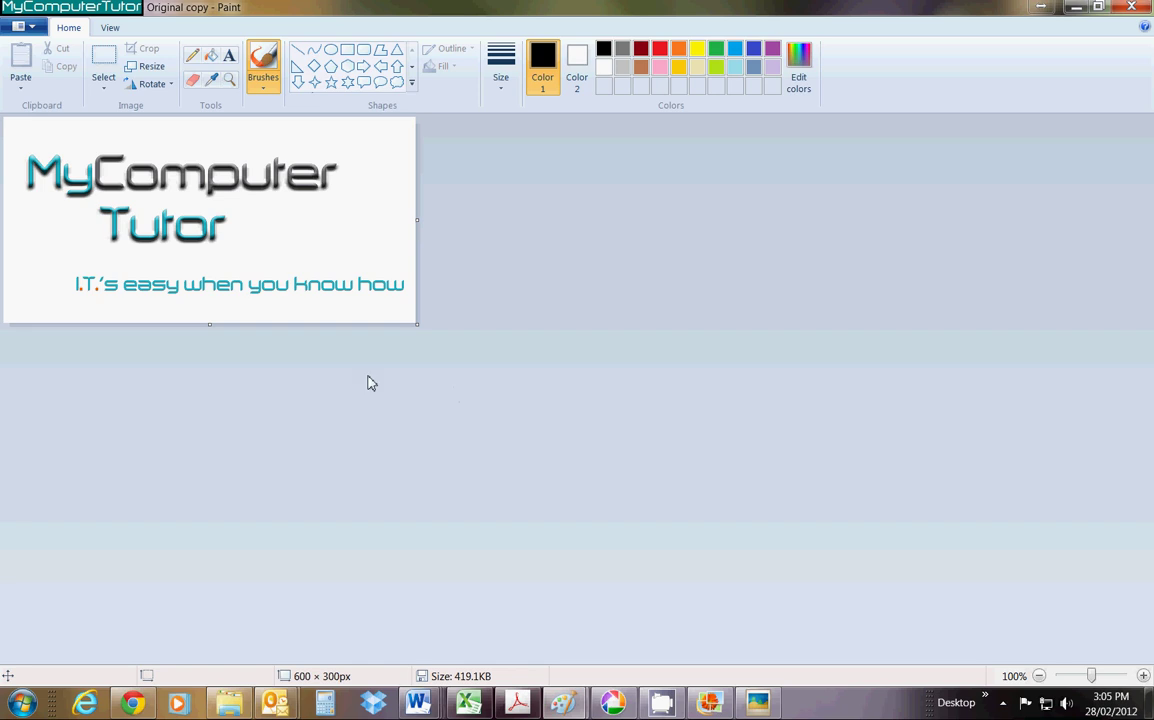
Choose Save as JPEG picture from the Paint menu
{"action": "left_click", "coordinate": [27, 30]}
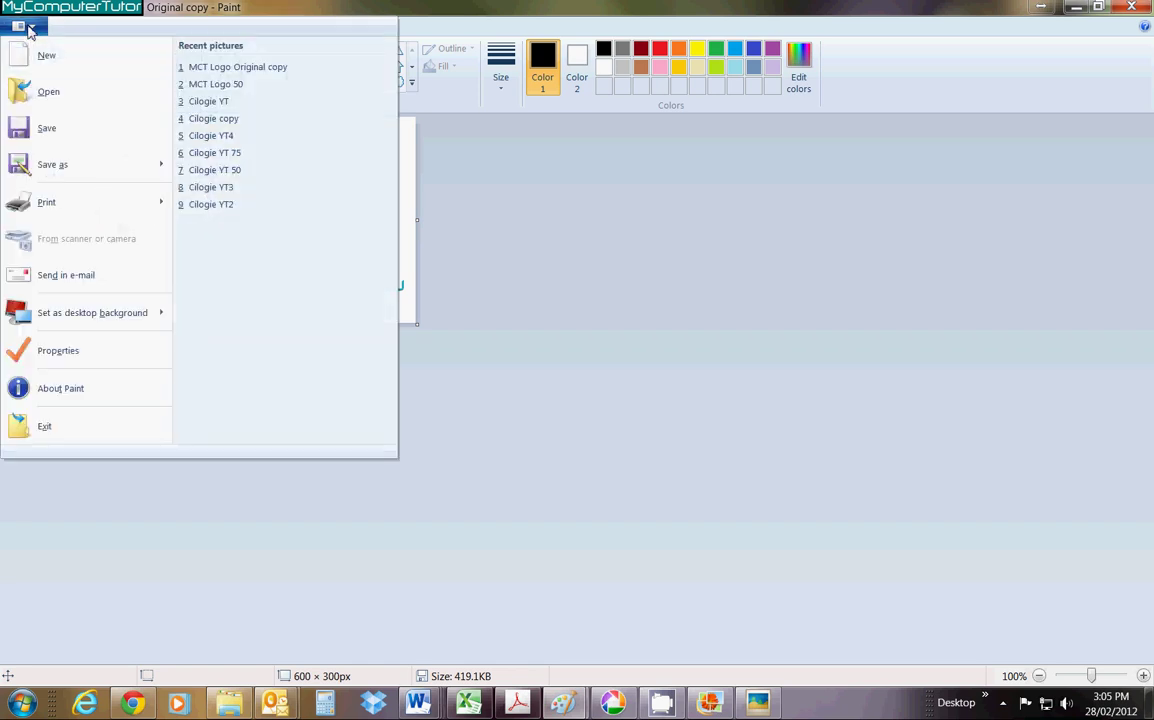
{"action": "mouse_move", "coordinate": [63, 170]}
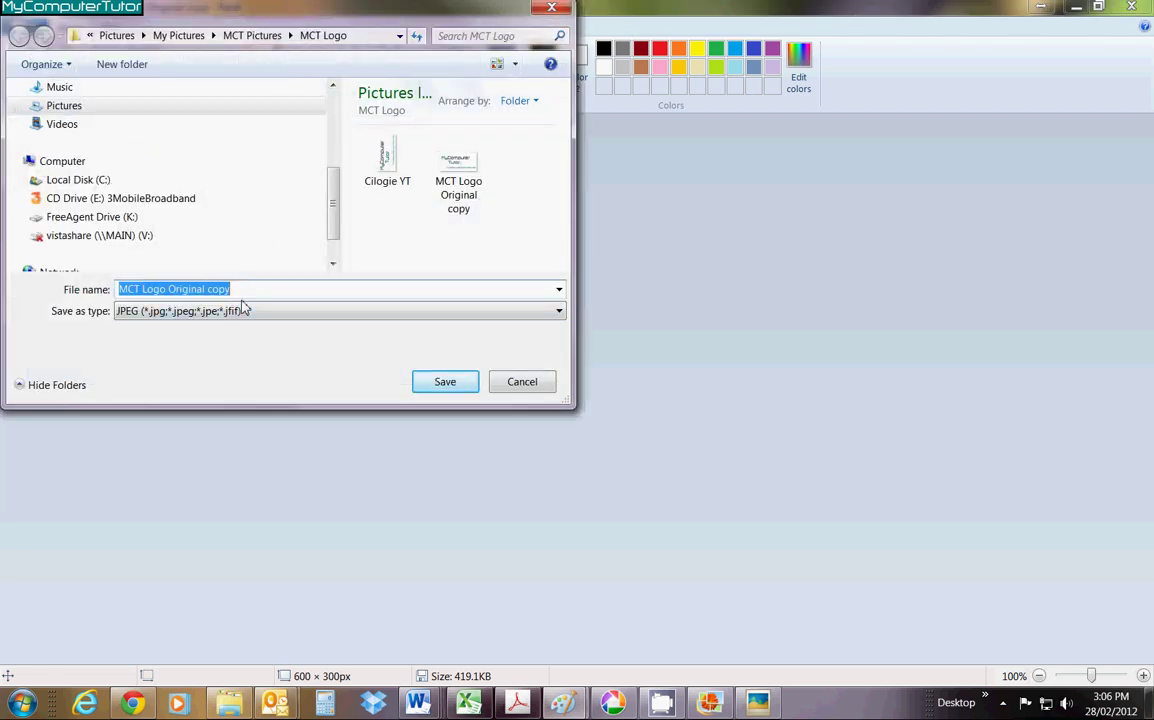
Save the logo as 'MCT Logo sml' JPEG, then minimize Paint to reveal Picasa
{"action": "left_click", "coordinate": [239, 291]}
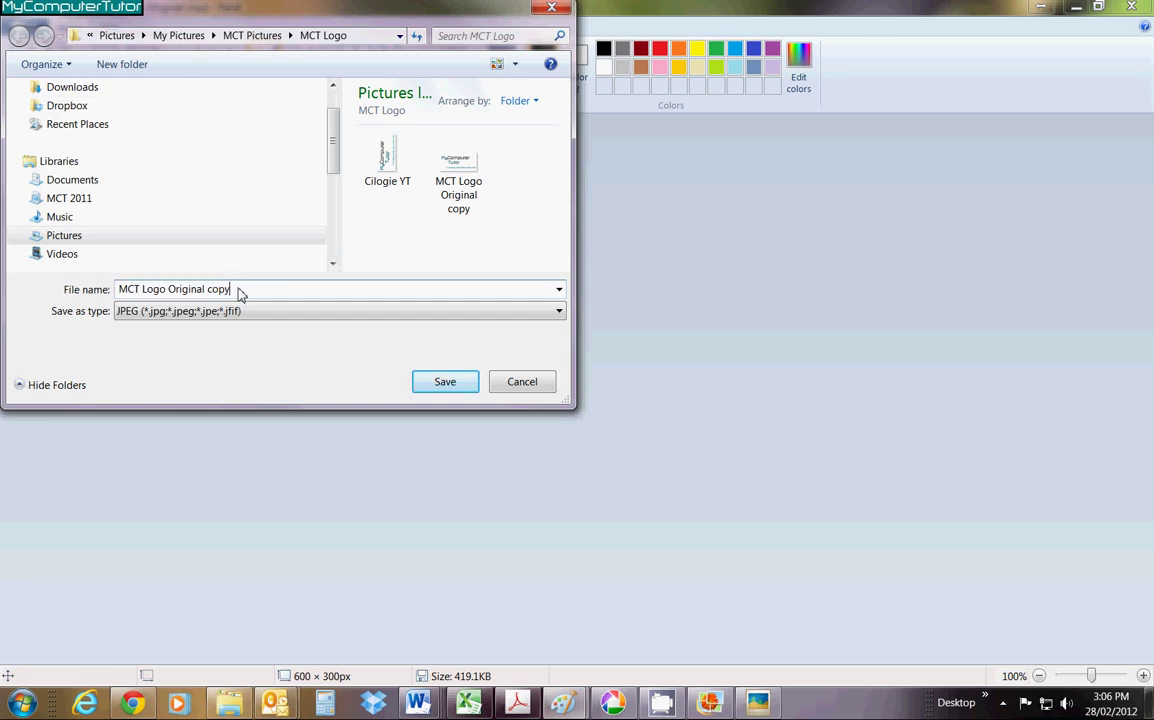
{"action": "left_click_drag", "start_coordinate": [239, 291], "coordinate": [5, 291]}
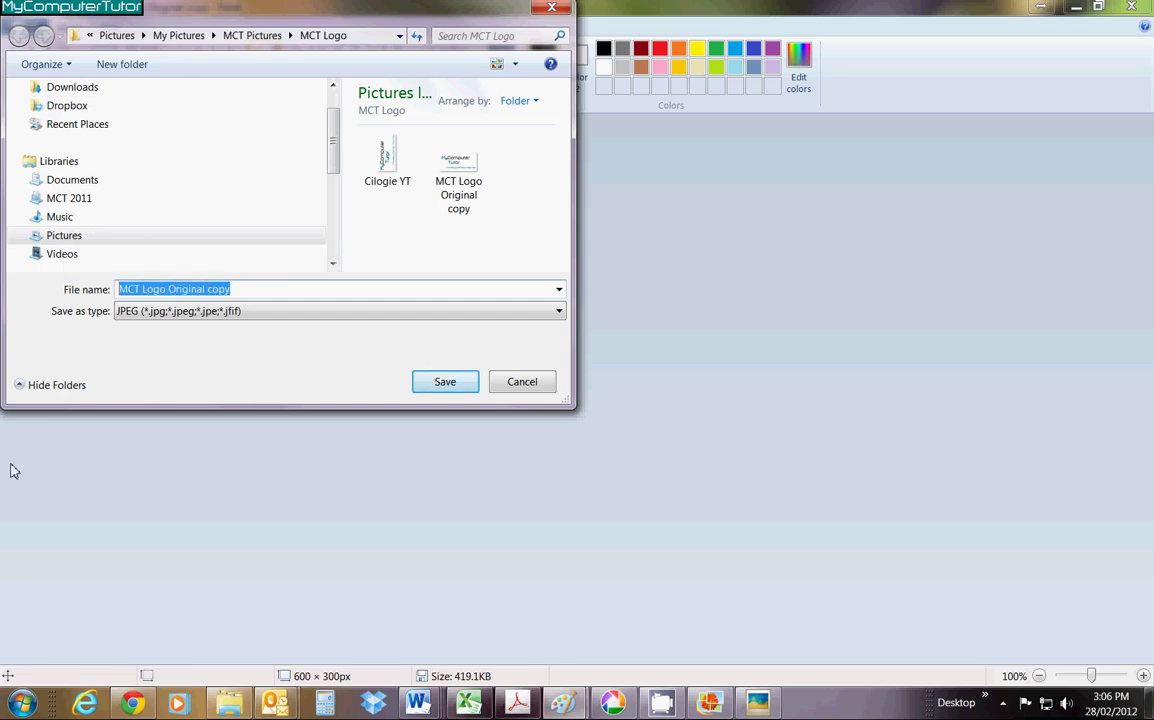
{"action": "type", "text": "MCT"}
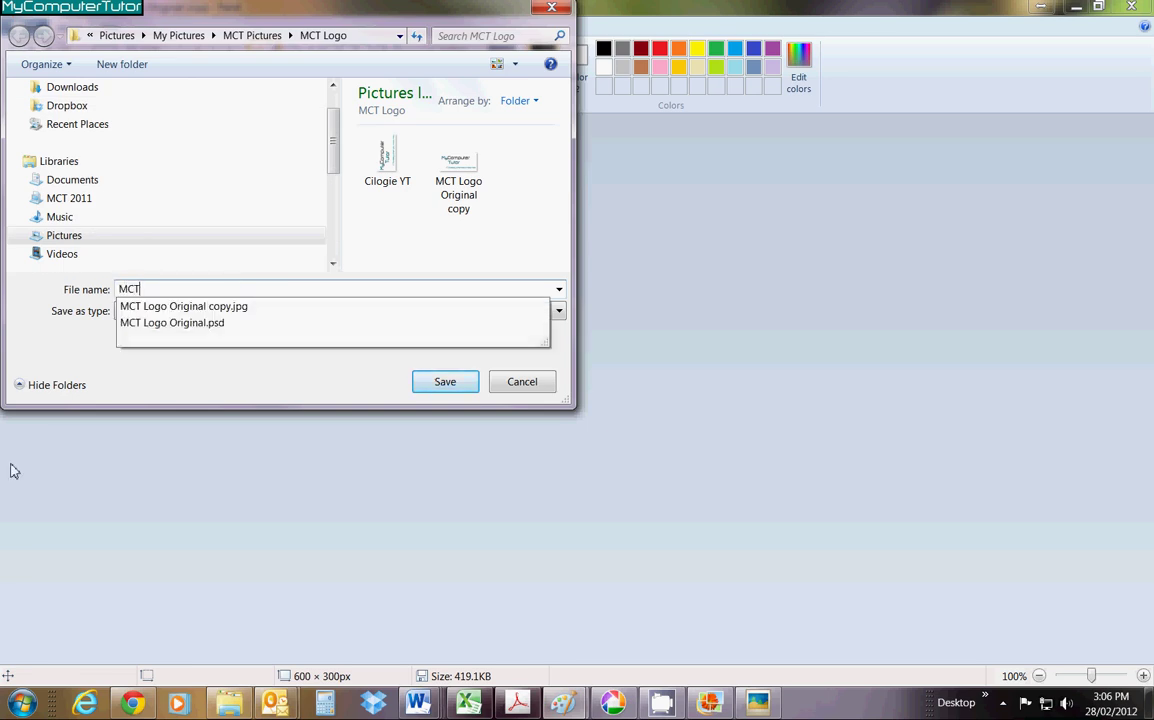
{"action": "type", "text": " Logo"}
{"action": "type", "text": "sml"}
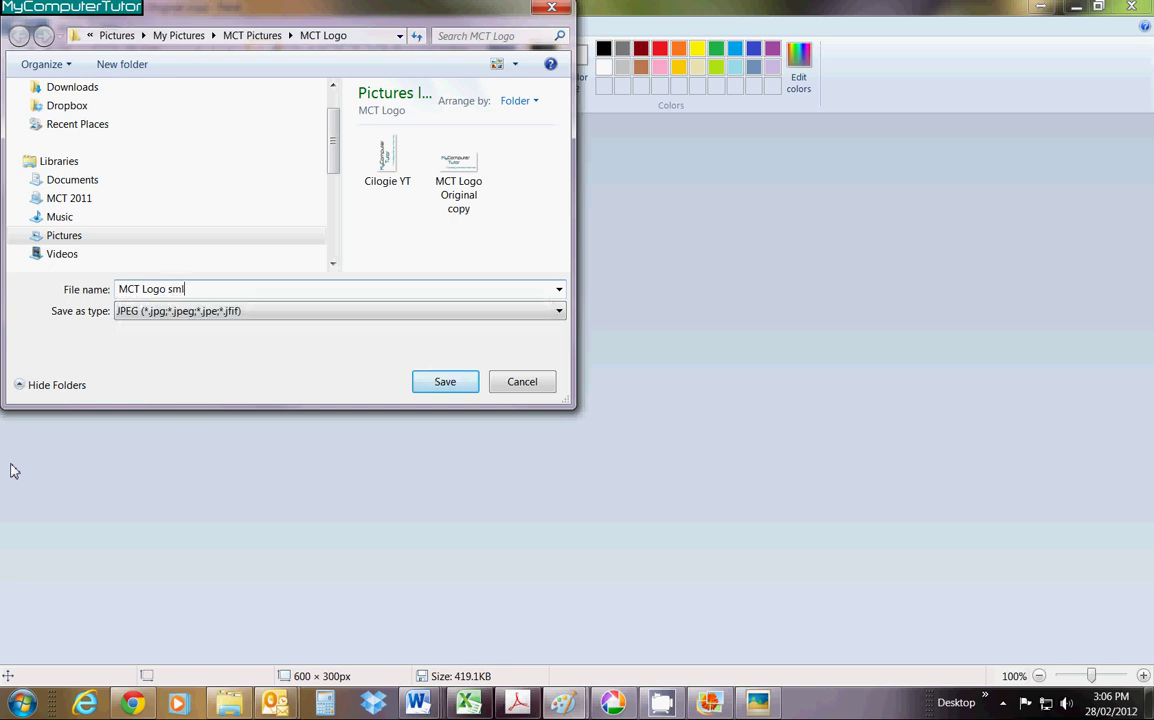
{"action": "left_click", "coordinate": [445, 386]}
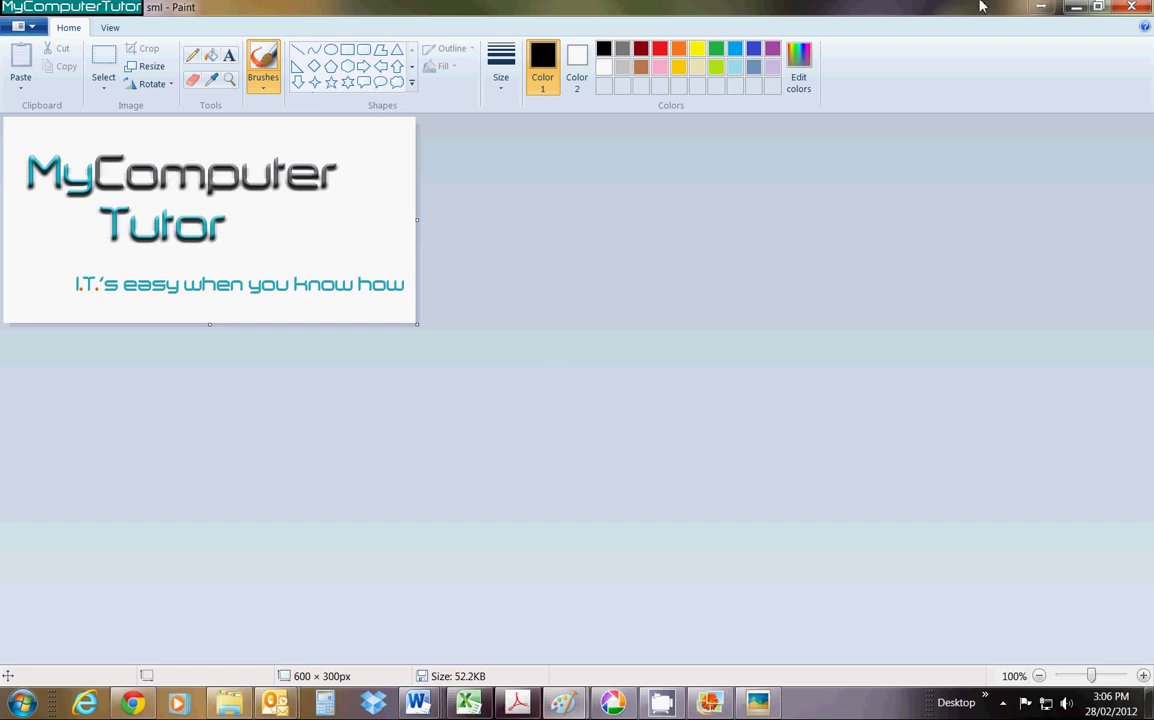
{"action": "left_click", "coordinate": [1072, 8]}
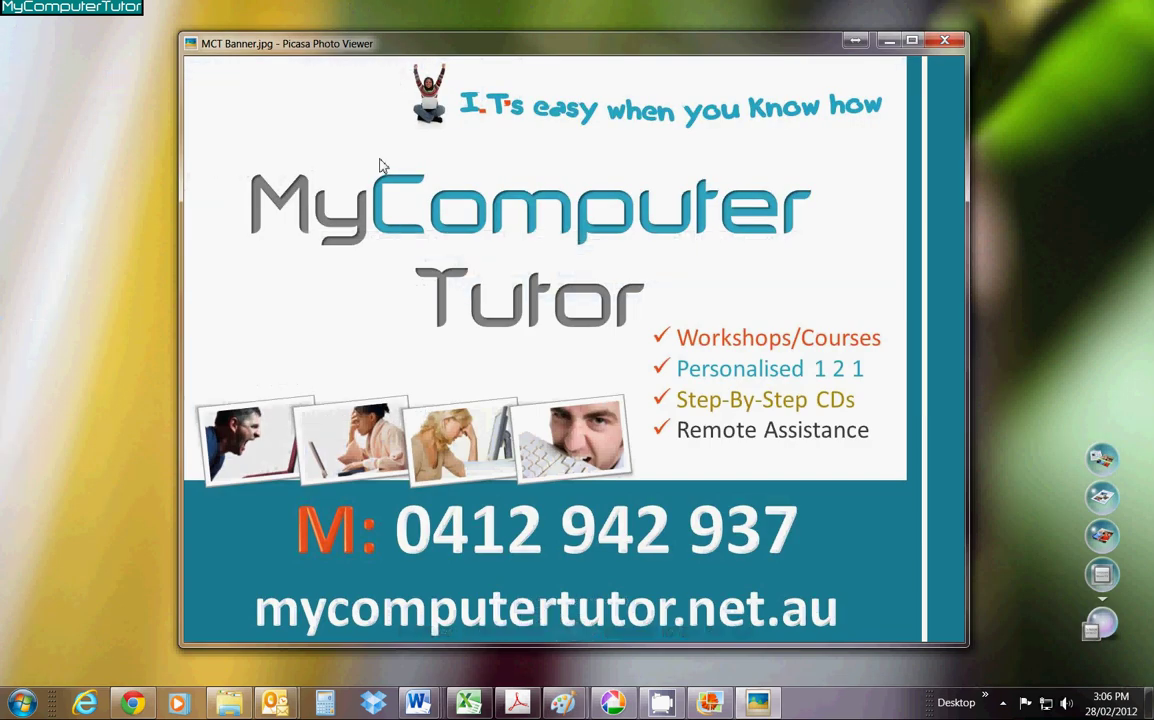